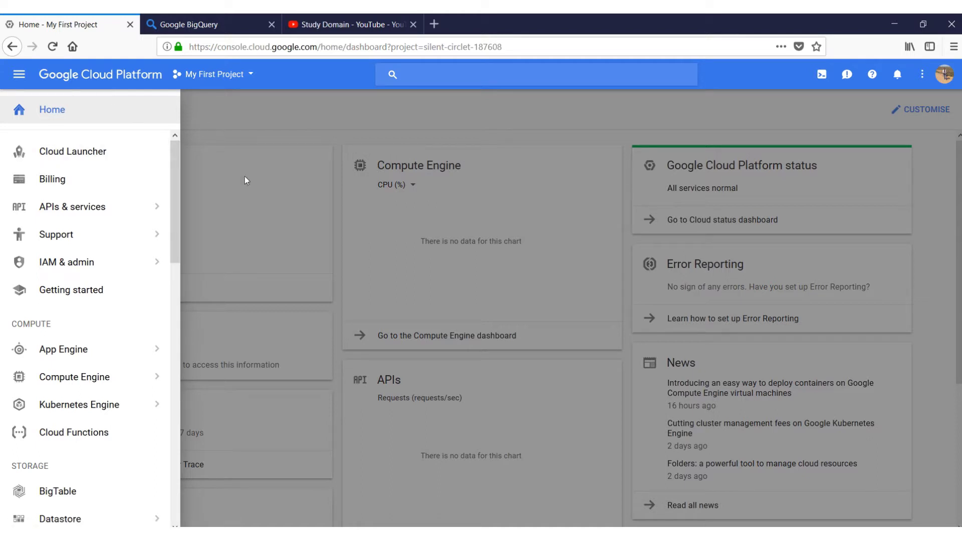
# Scroll the My First Project home dashboard down to the Big Data services, where BigQuery is listed.
pyautogui.moveTo(176, 194); pyautogui.dragTo(181, 432)
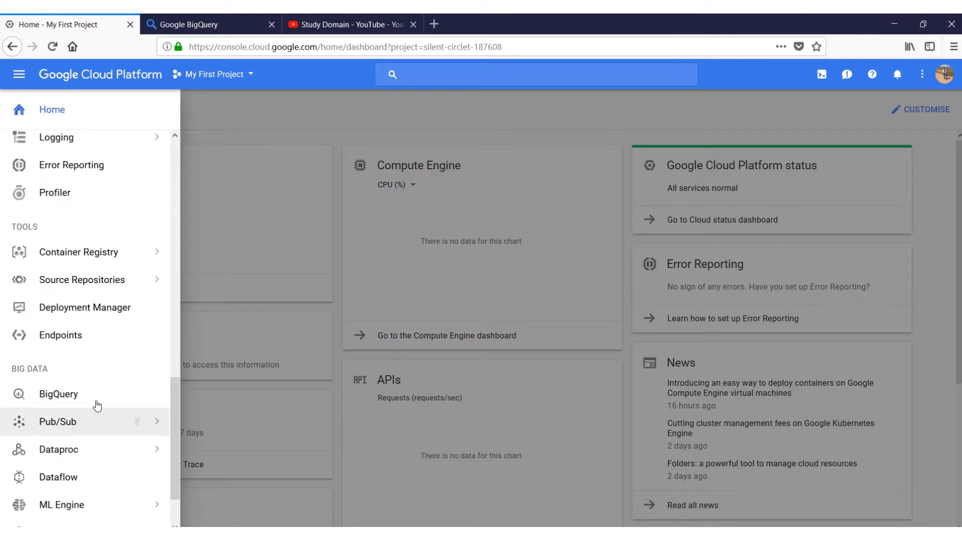
# Switch to the BigQuery console, collapse gdelt-bq:hathitrustbooks, and briefly check the My First Project options.
pyautogui.click(199, 24)
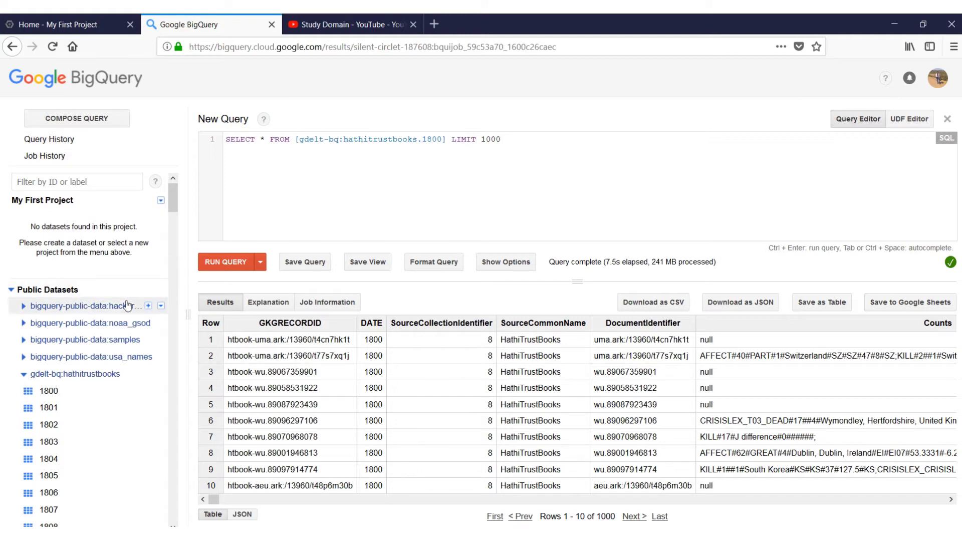
pyautogui.click(24, 374)
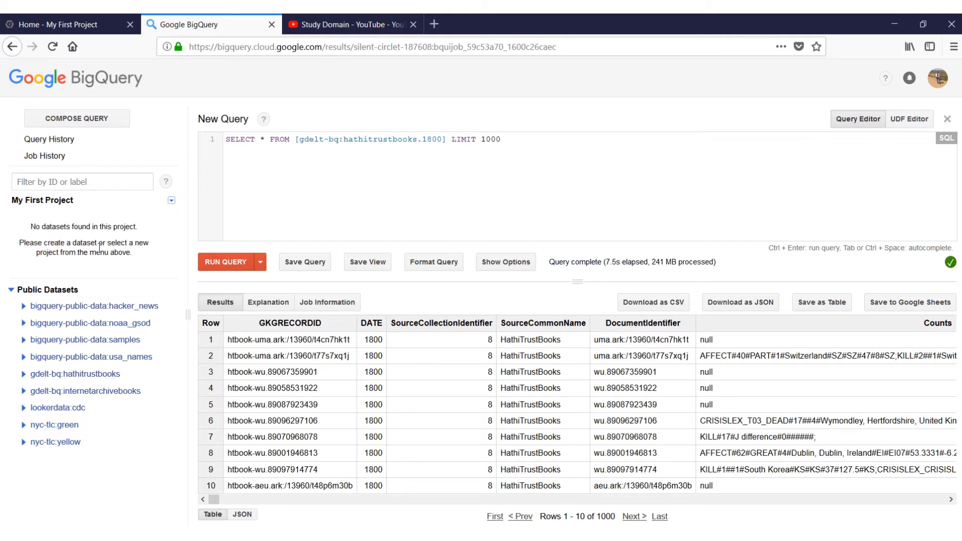
pyautogui.click(171, 201)
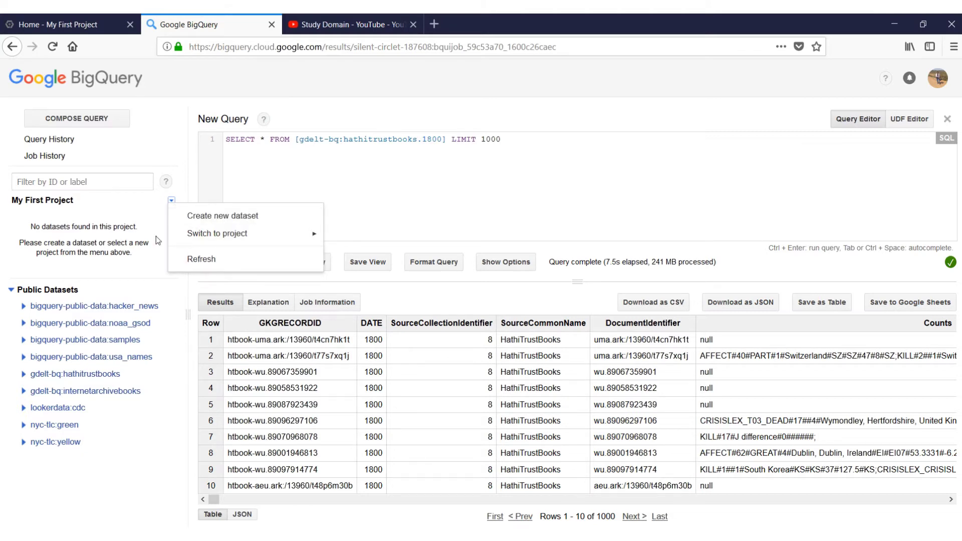
pyautogui.click(141, 224)
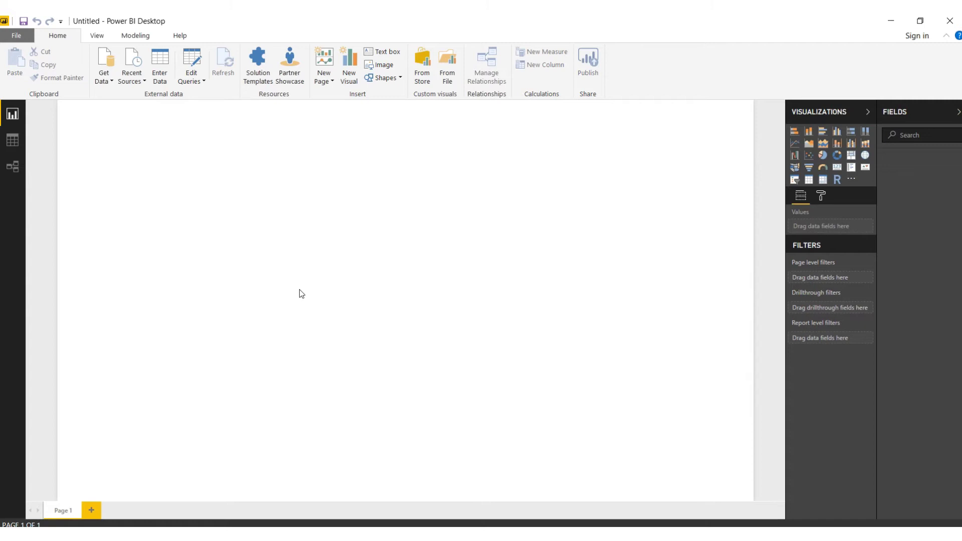
# Connect to Google BigQuery (Beta) from Get Data's full source list, disabling future preview warnings.
pyautogui.click(110, 81)
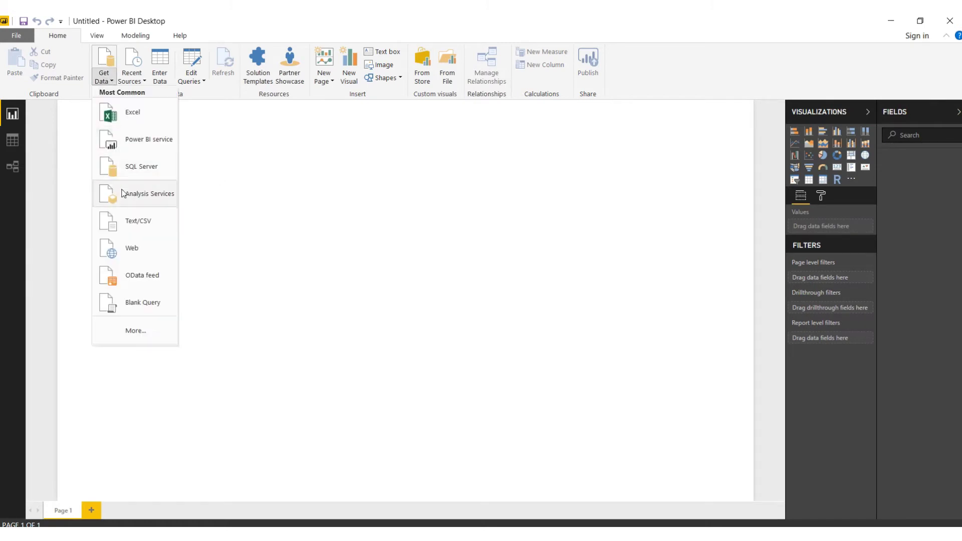
pyautogui.click(135, 332)
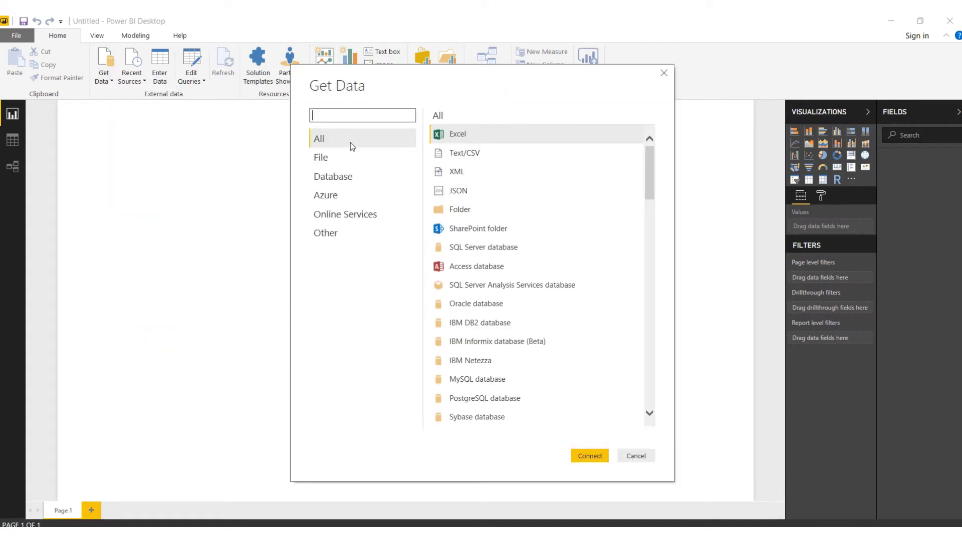
pyautogui.write('Big')
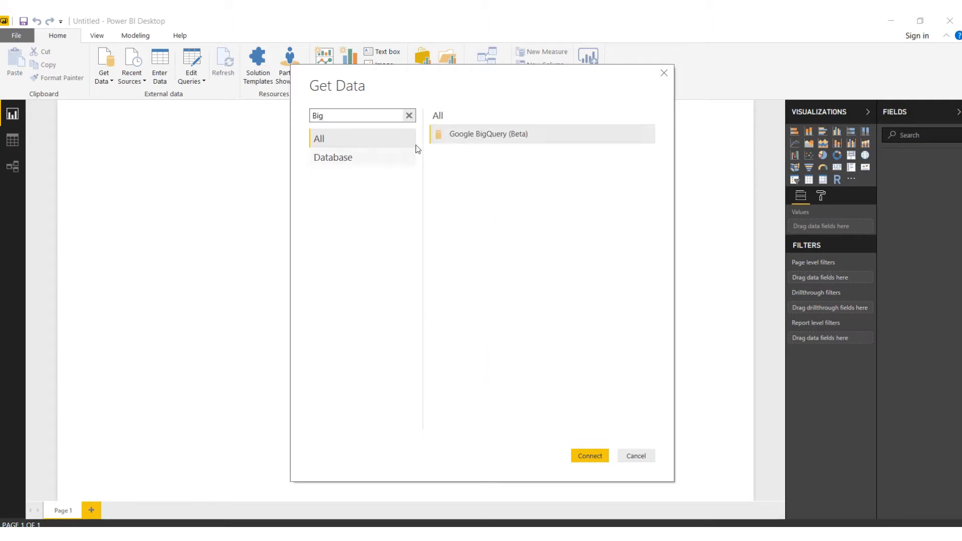
pyautogui.click(505, 141)
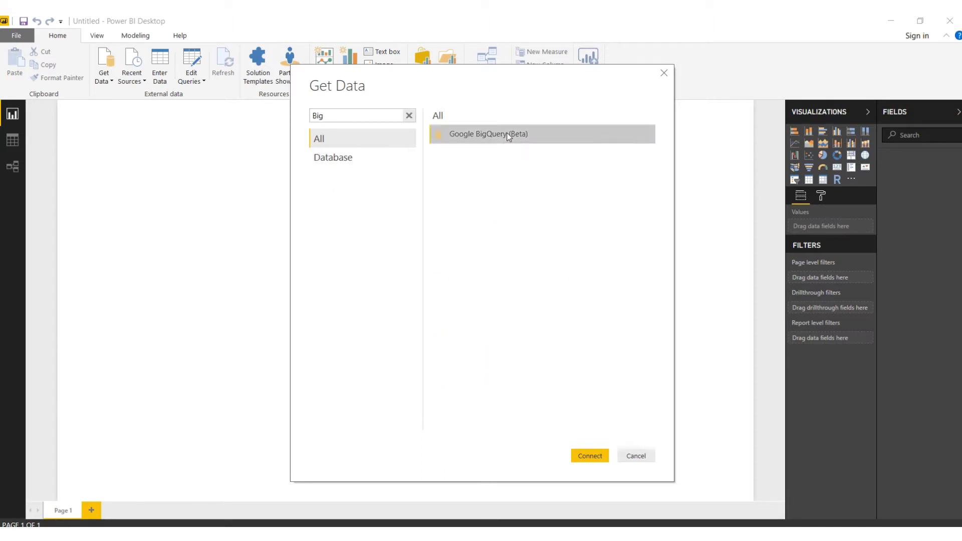
pyautogui.click(590, 456)
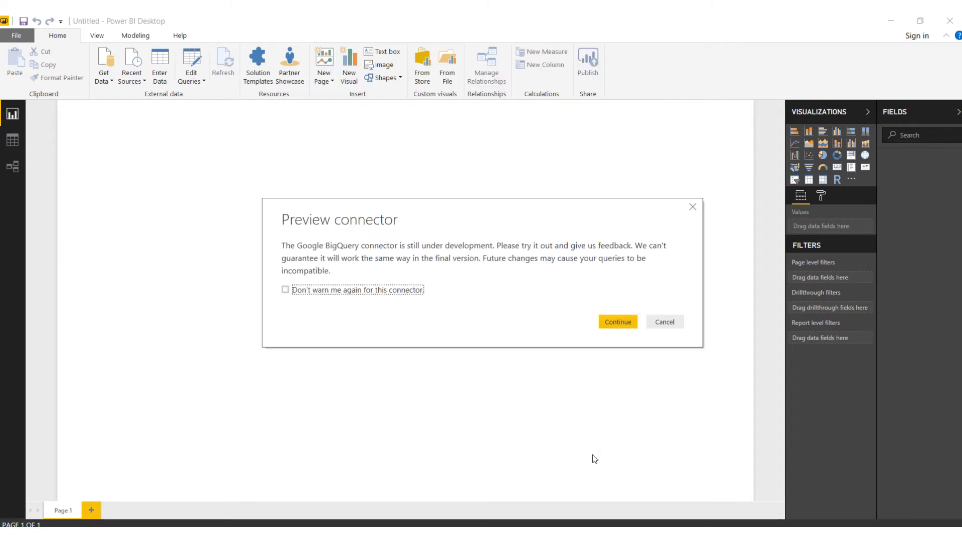
pyautogui.click(328, 291)
pyautogui.click(618, 322)
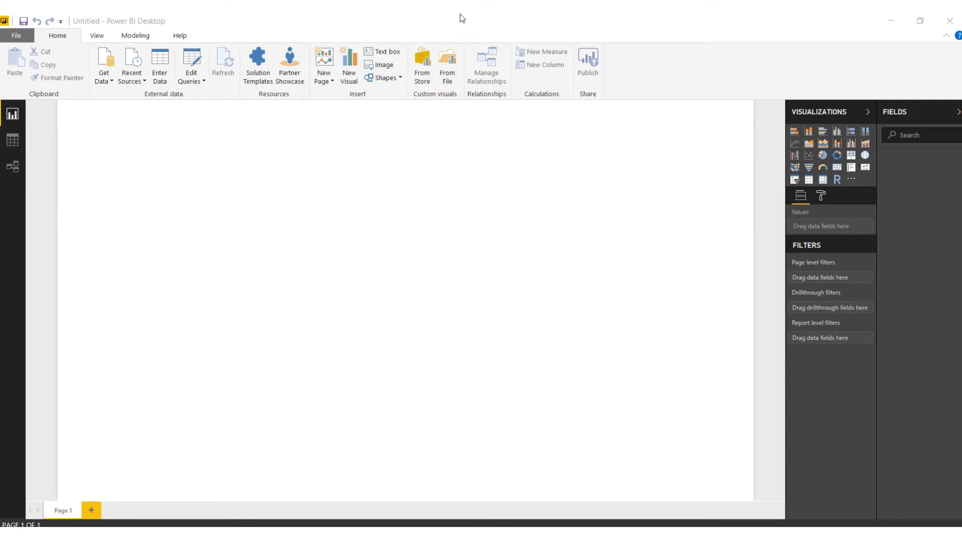
# Sign in to Google with an organizational account and allow Power BI access to BigQuery.
pyautogui.moveTo(444, 28)
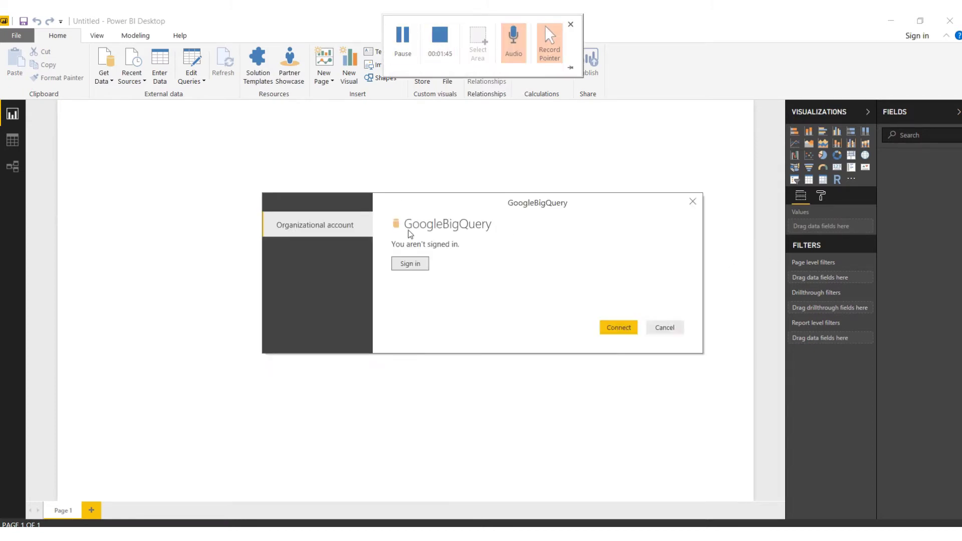
pyautogui.click(410, 267)
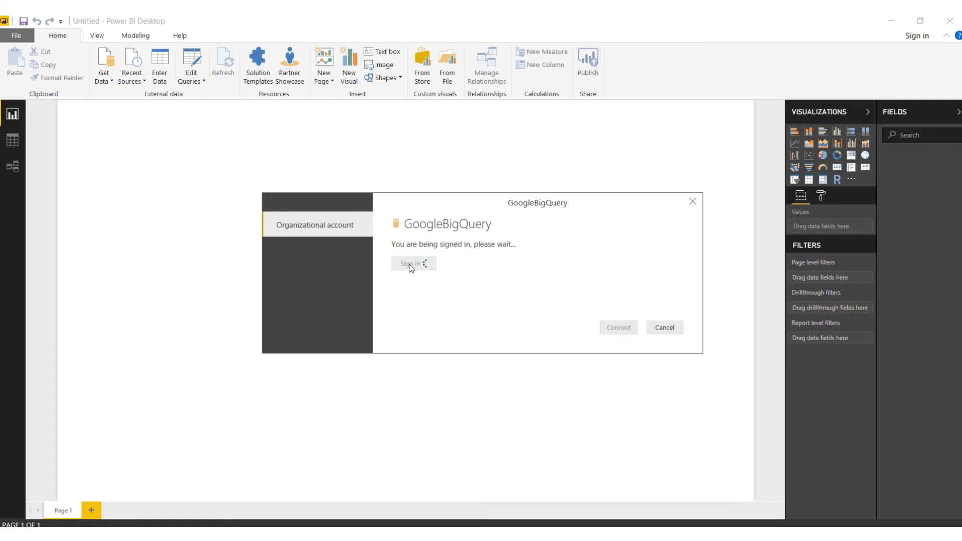
pyautogui.moveTo(460, 17)
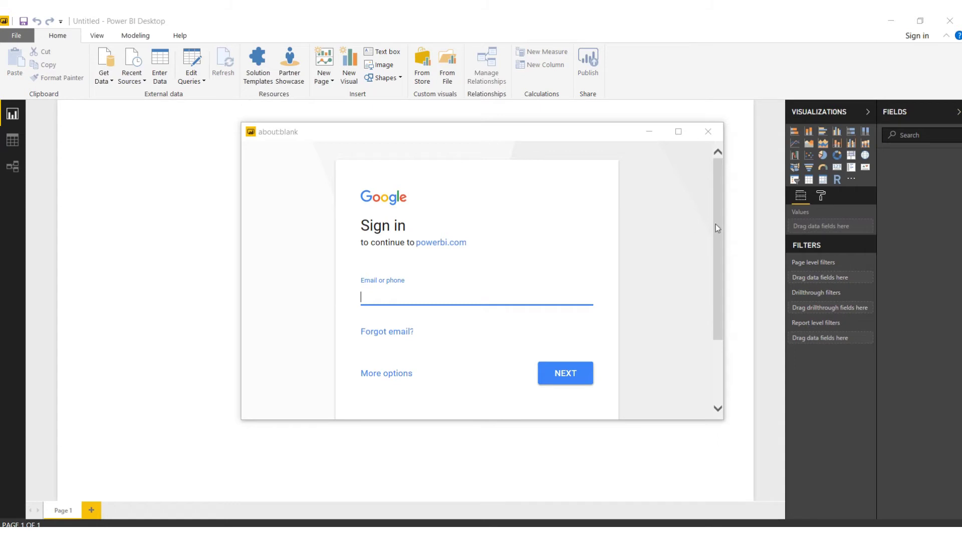
pyautogui.moveTo(716, 224); pyautogui.dragTo(719, 270)
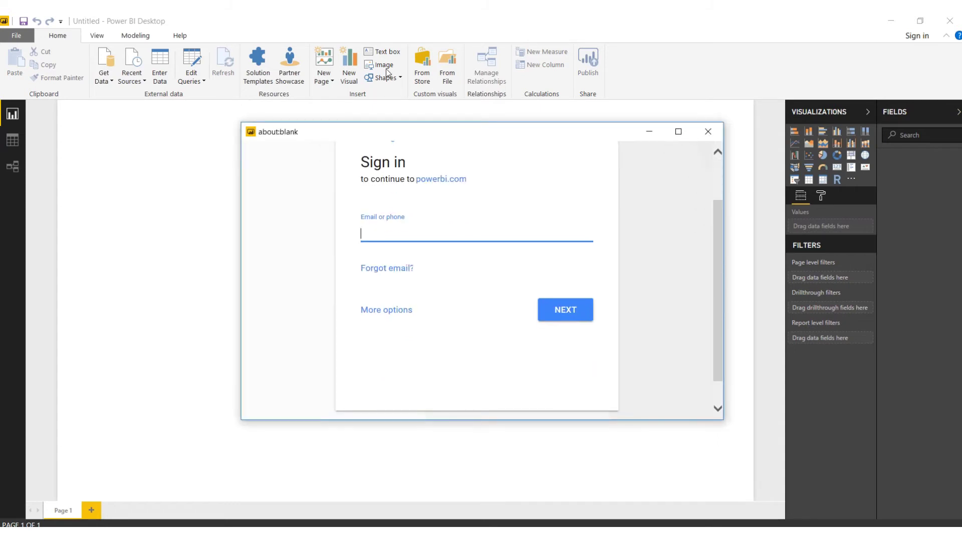
pyautogui.moveTo(402, 18)
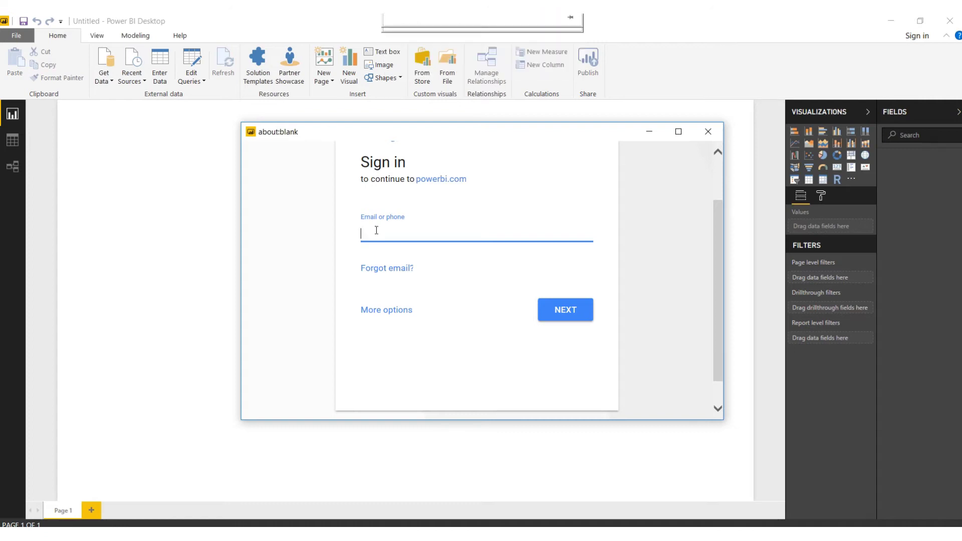
pyautogui.click(398, 54)
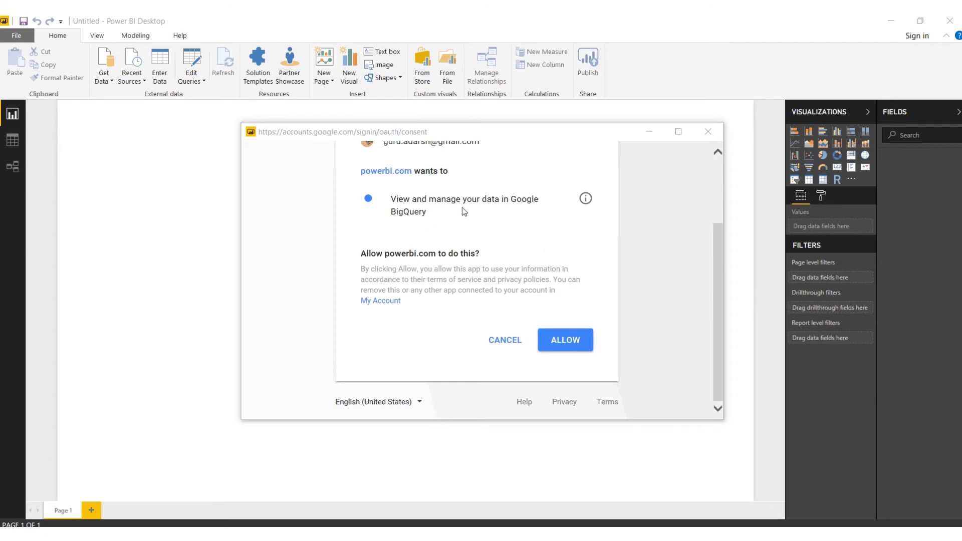
pyautogui.click(568, 345)
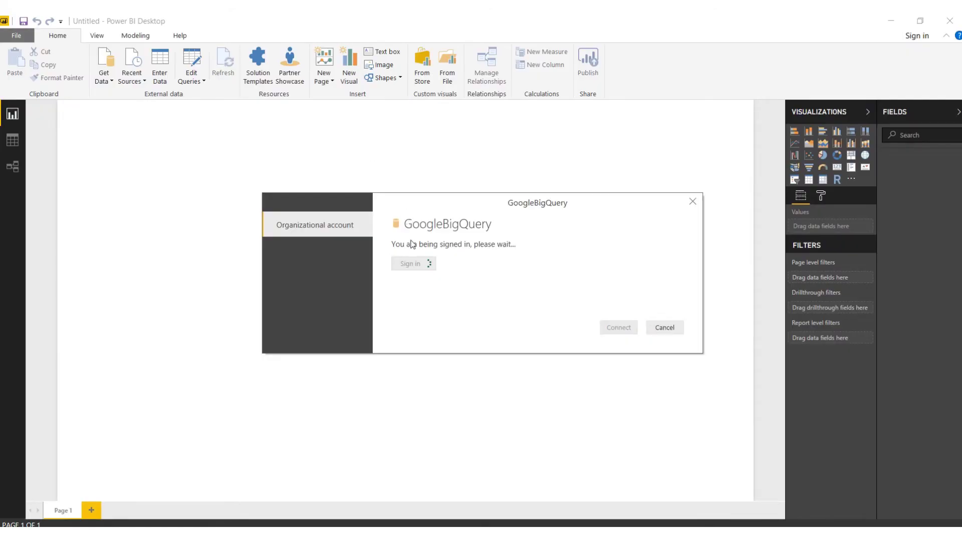
# Check games_post_wide, games_wide and schedules under bigquery-public-data > baseball and load them.
pyautogui.click(403, 40)
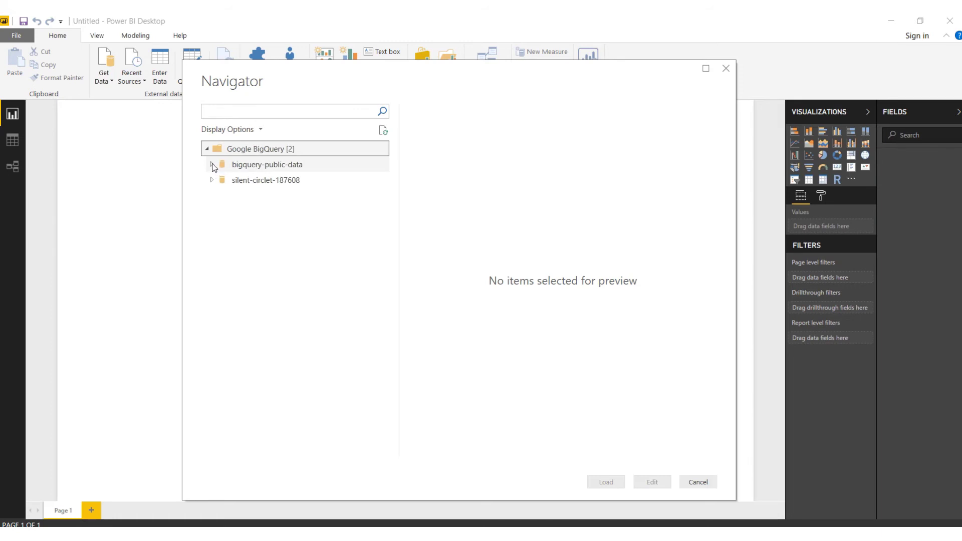
pyautogui.click(212, 165)
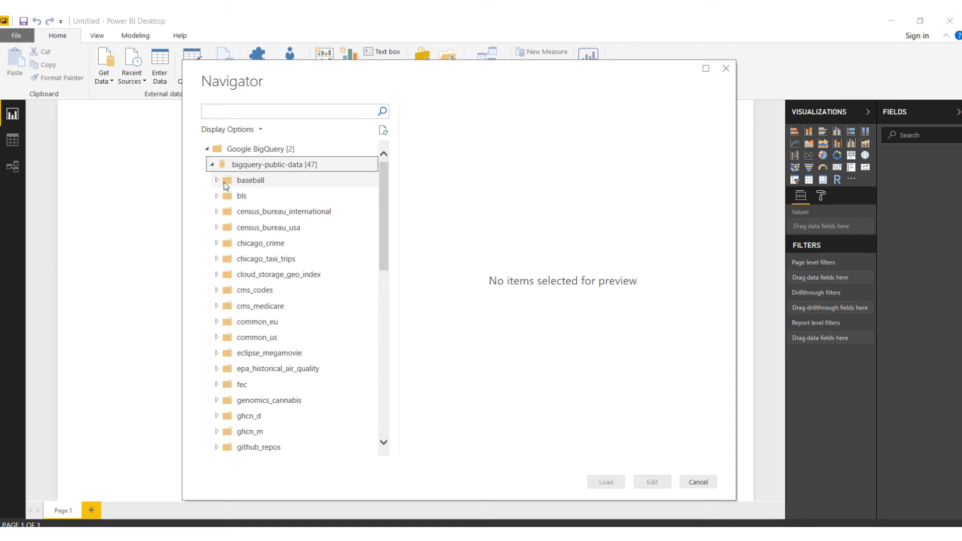
pyautogui.click(217, 180)
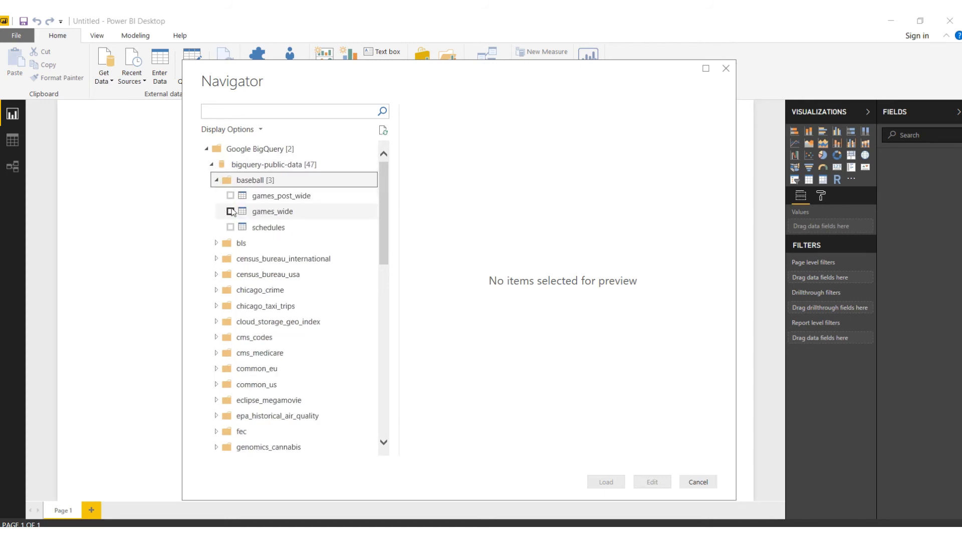
pyautogui.click(230, 228)
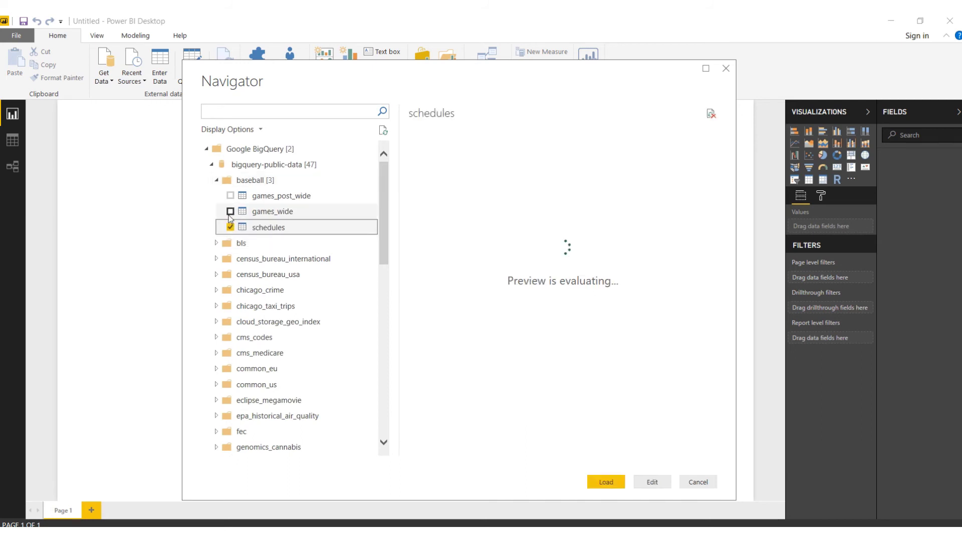
pyautogui.click(230, 212)
pyautogui.click(231, 197)
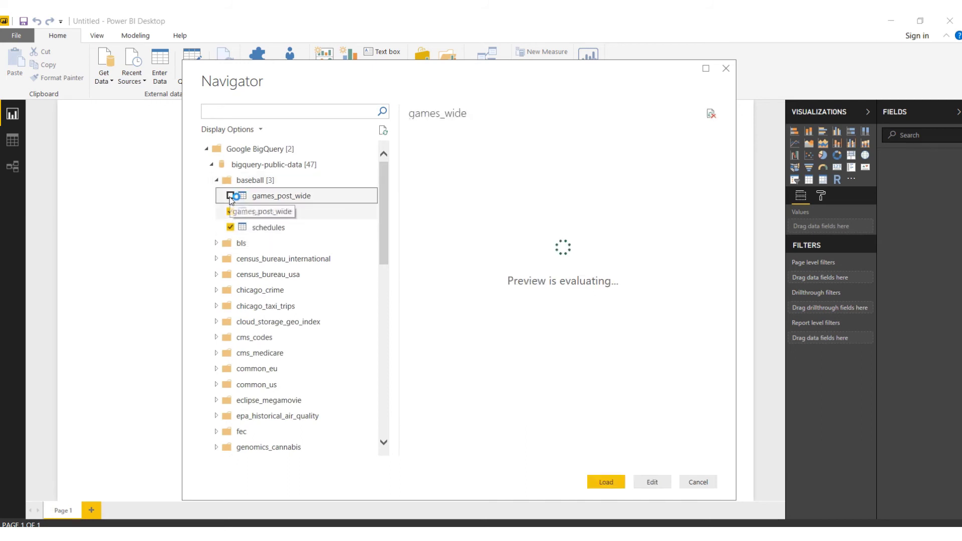
pyautogui.click(606, 484)
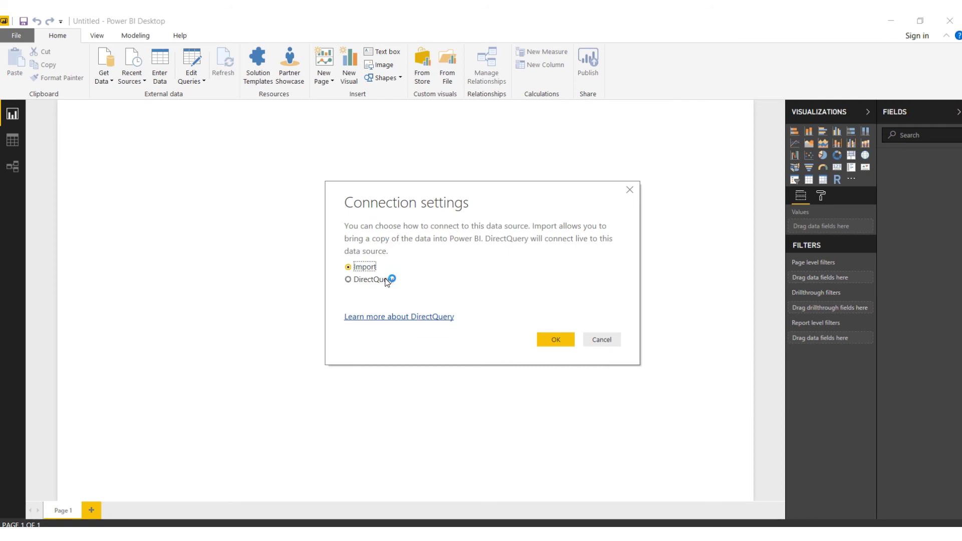
# Confirm the Import connection mode so the three baseball queries begin applying.
pyautogui.click(554, 339)
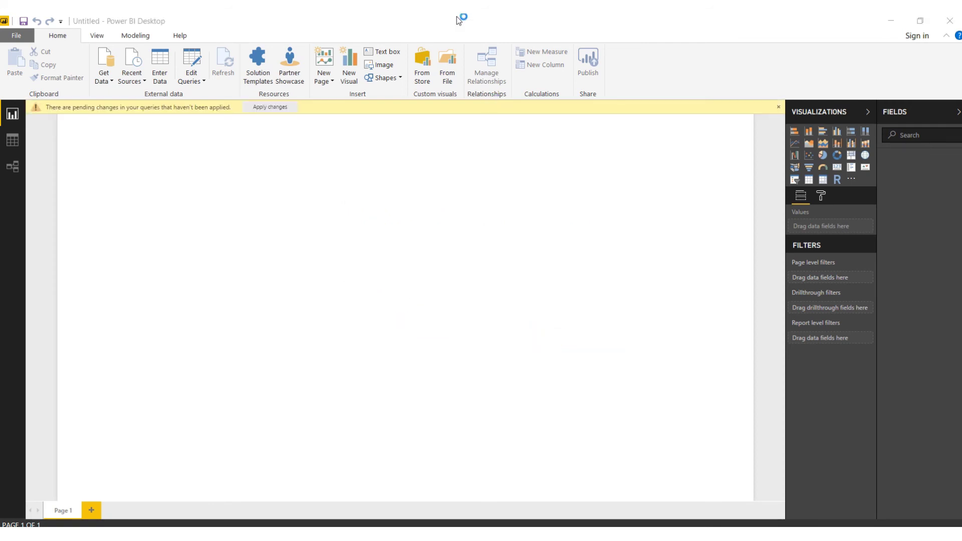
pyautogui.moveTo(410, 18)
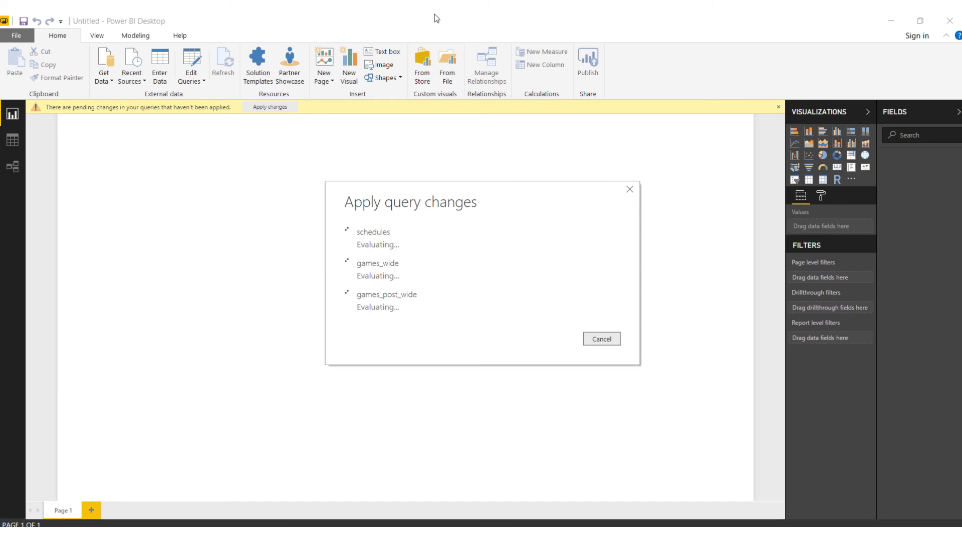
# Review the schedules Kept First Rows step (10000 rows) unchanged, then close the Query Editor.
pyautogui.moveTo(434, 16)
pyautogui.click(406, 39)
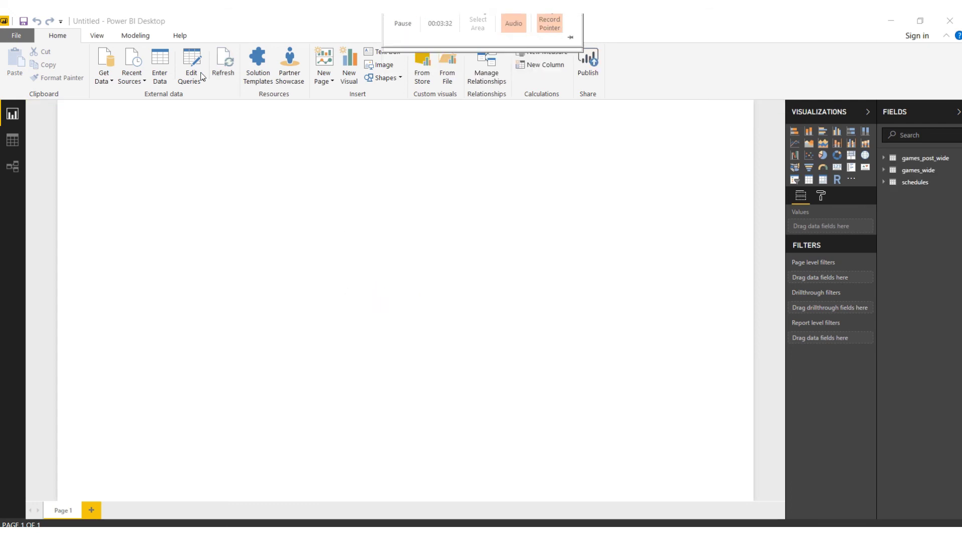
pyautogui.click(201, 84)
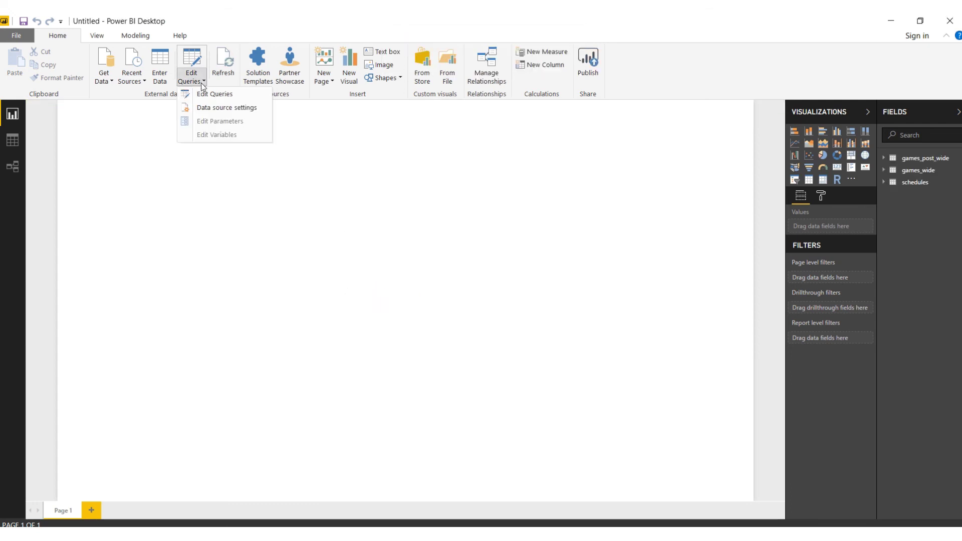
pyautogui.click(211, 93)
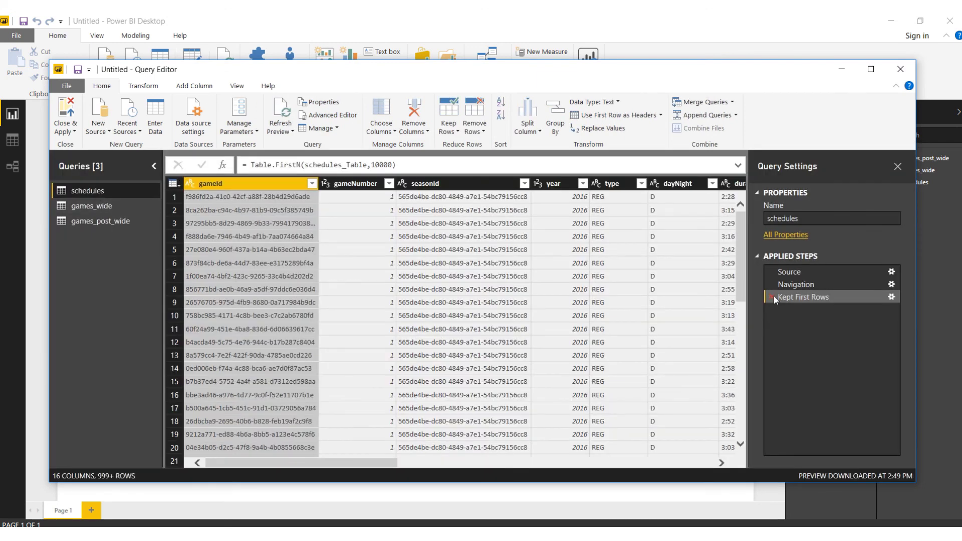
pyautogui.click(892, 297)
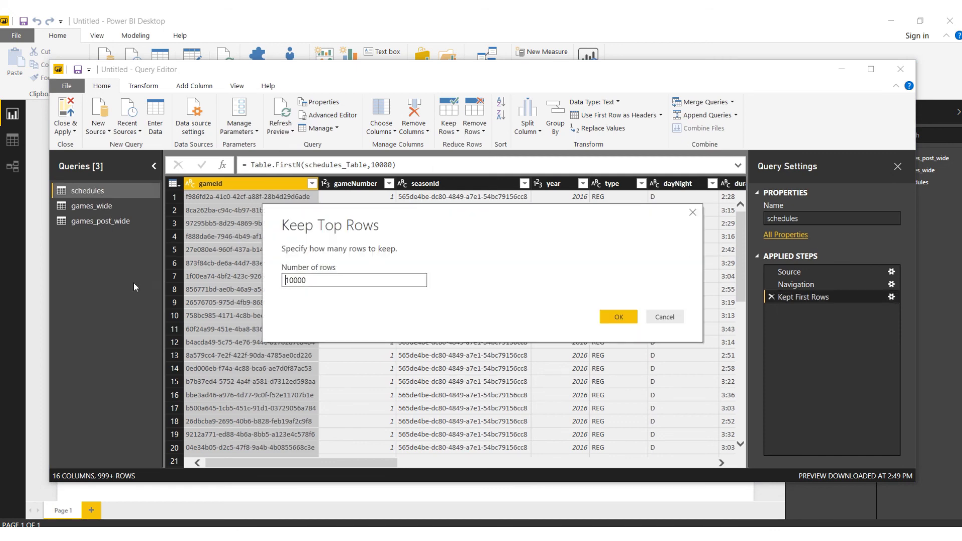
pyautogui.click(665, 316)
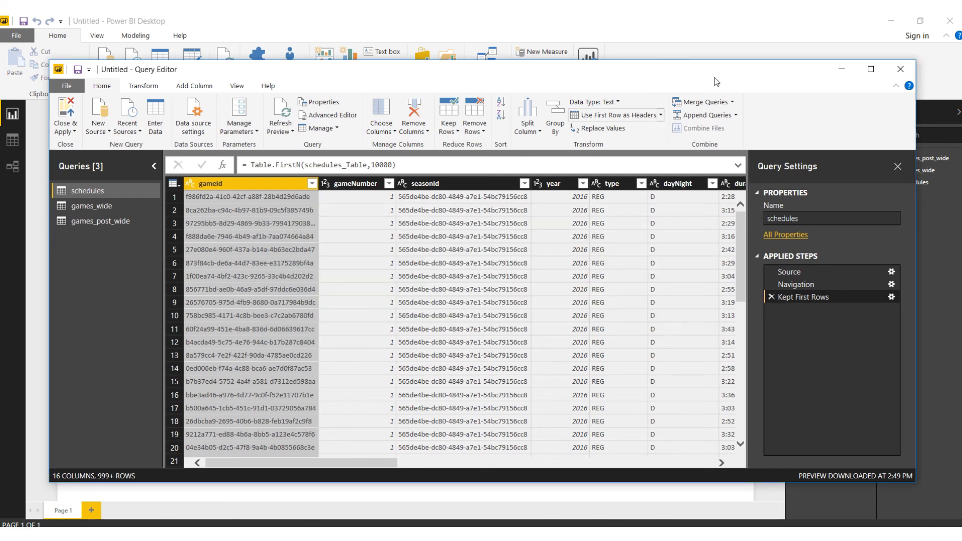
pyautogui.click(901, 69)
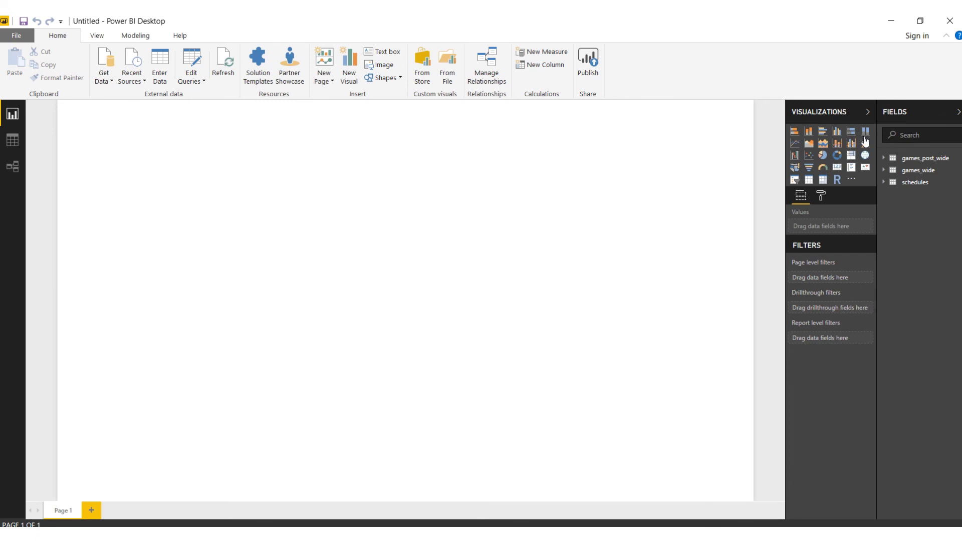
# Expand the schedules and games_post_wide tables in the Fields pane.
pyautogui.click(885, 184)
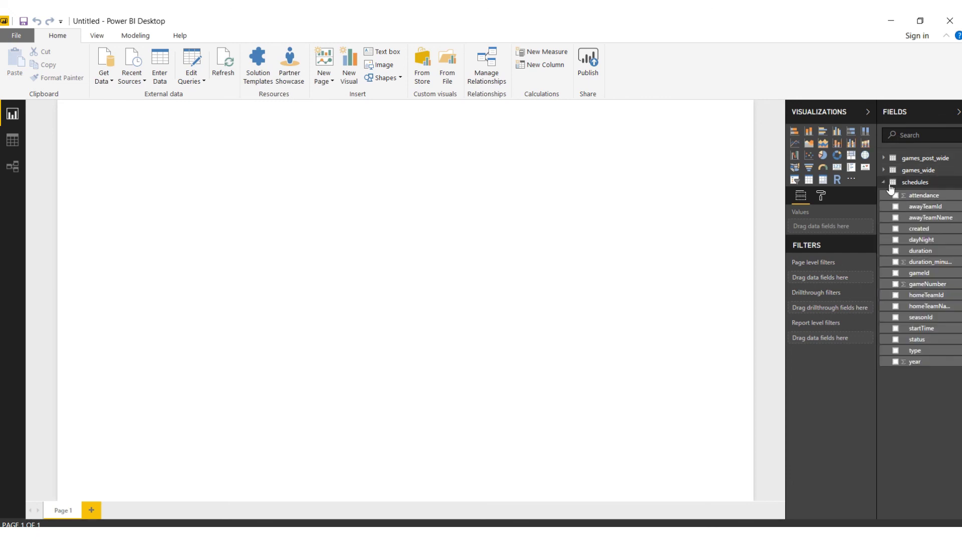
pyautogui.click(885, 159)
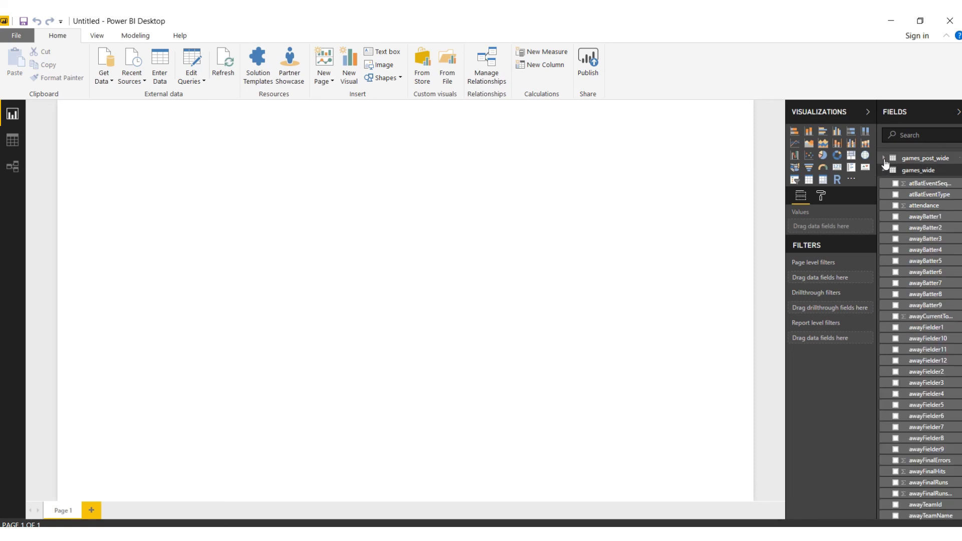